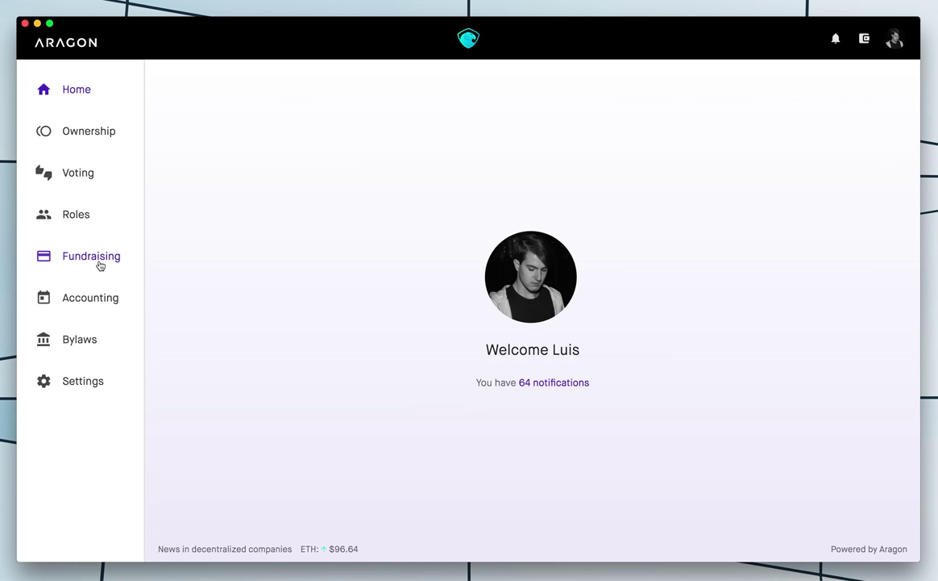
Start a new public fundraise with stable price in the Fundraising section.
{"action": "left_click", "coordinate": [70, 271]}
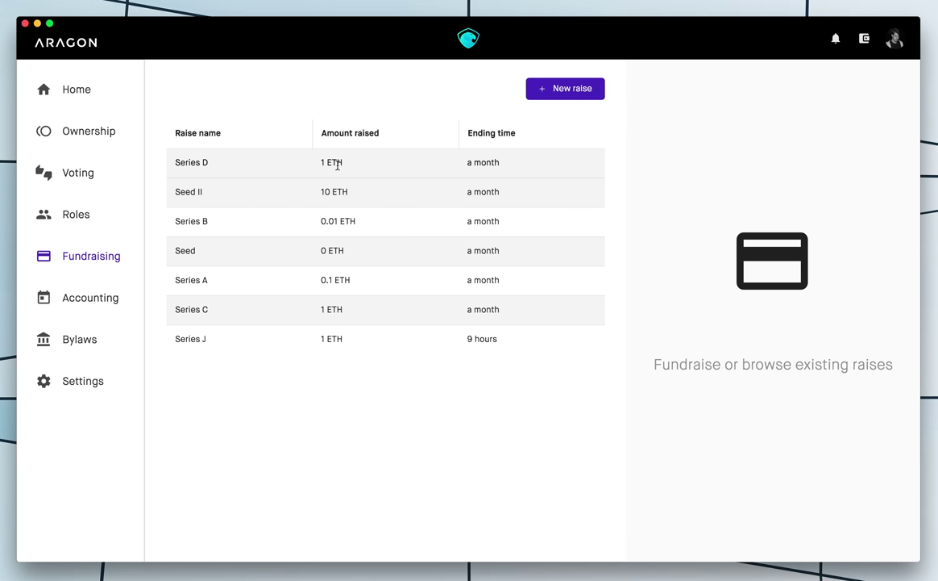
{"action": "left_click", "coordinate": [567, 91]}
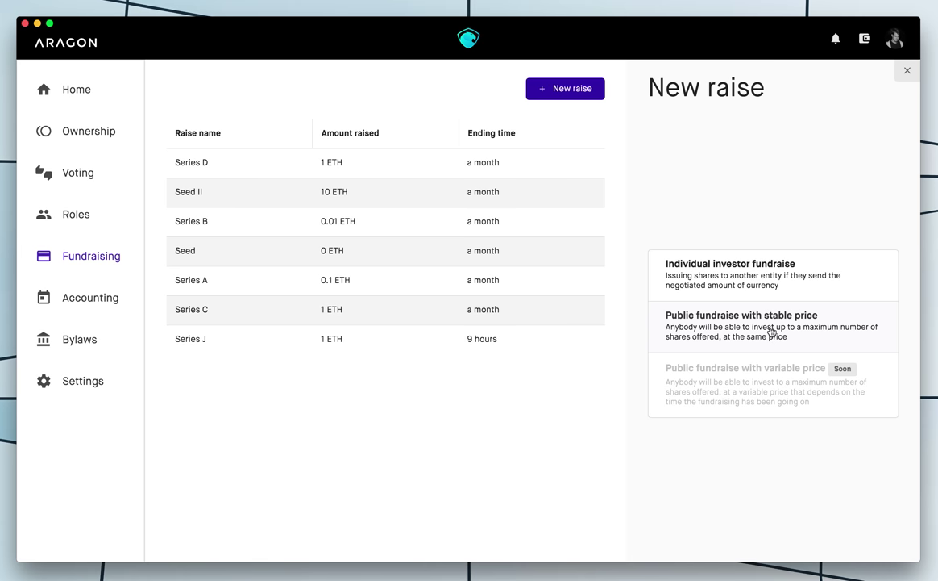
{"action": "left_click", "coordinate": [771, 330]}
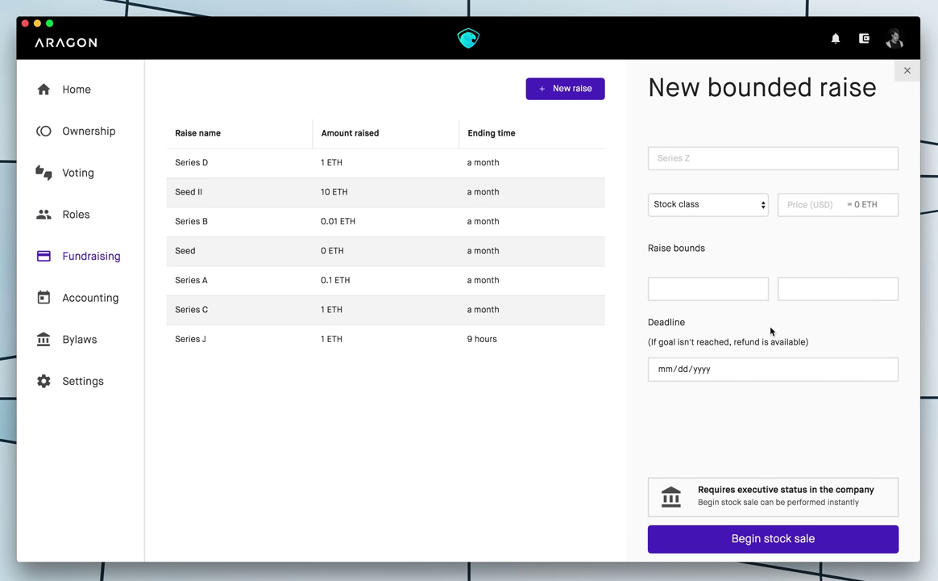
Enter the bar chart emoji 📊 as the round title.
{"action": "left_click", "coordinate": [704, 167]}
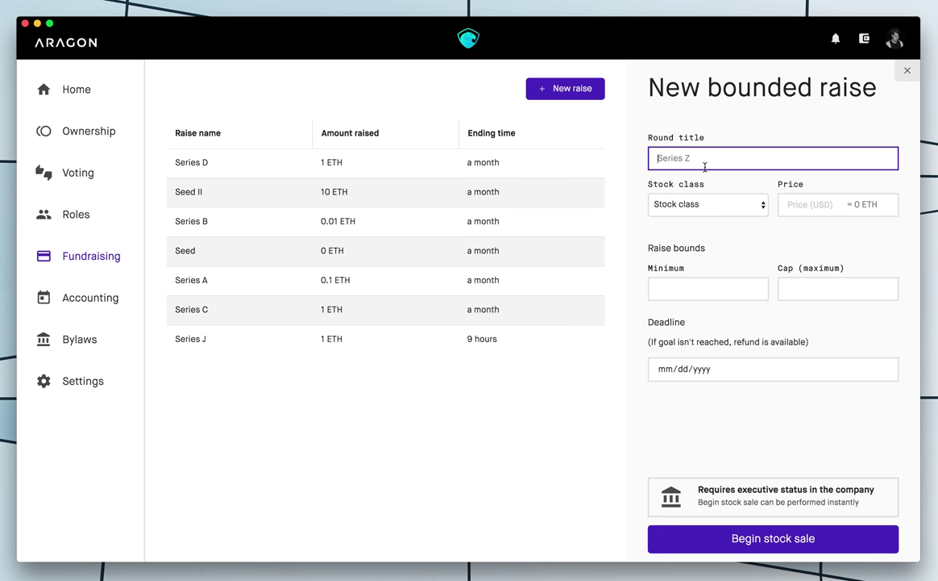
{"action": "key", "text": "ctrl+super+space"}
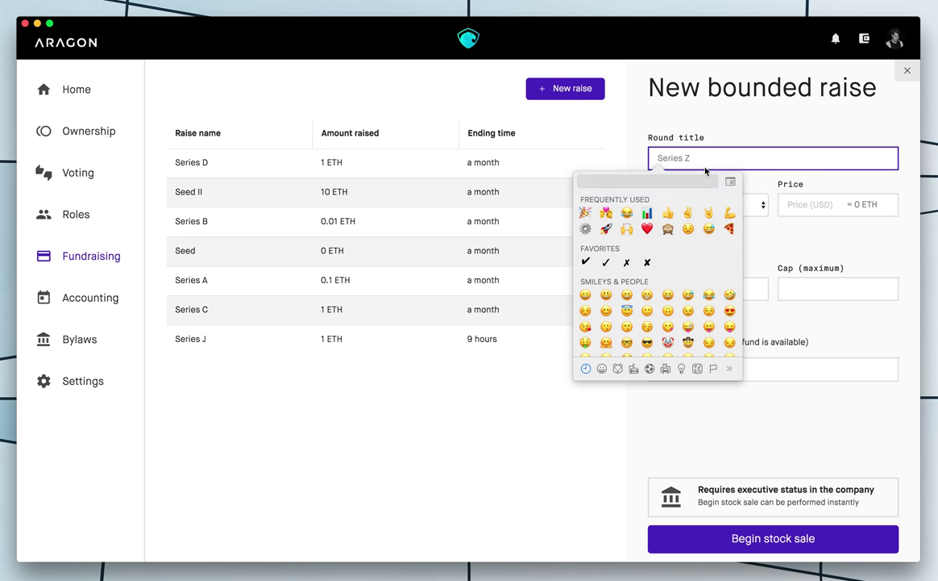
{"action": "left_click", "coordinate": [647, 213]}
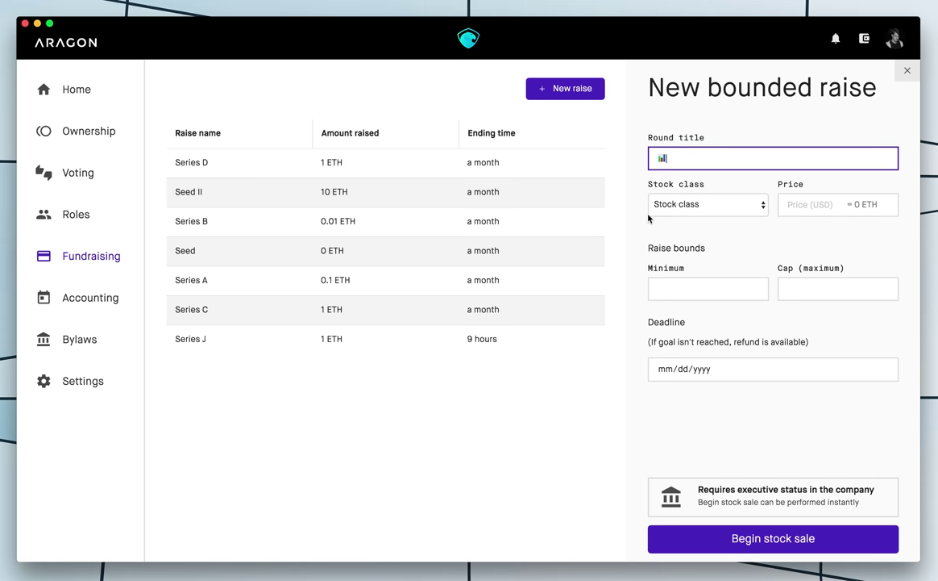
Choose Voting Stock (CVS) as the stock class and set the share price to 1 USD.
{"action": "left_click", "coordinate": [694, 201]}
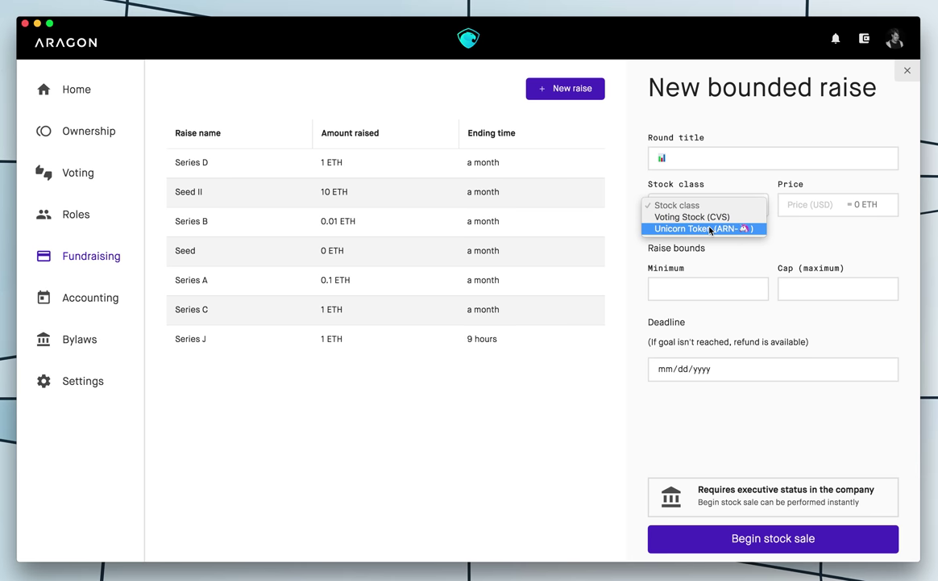
{"action": "left_click", "coordinate": [710, 218]}
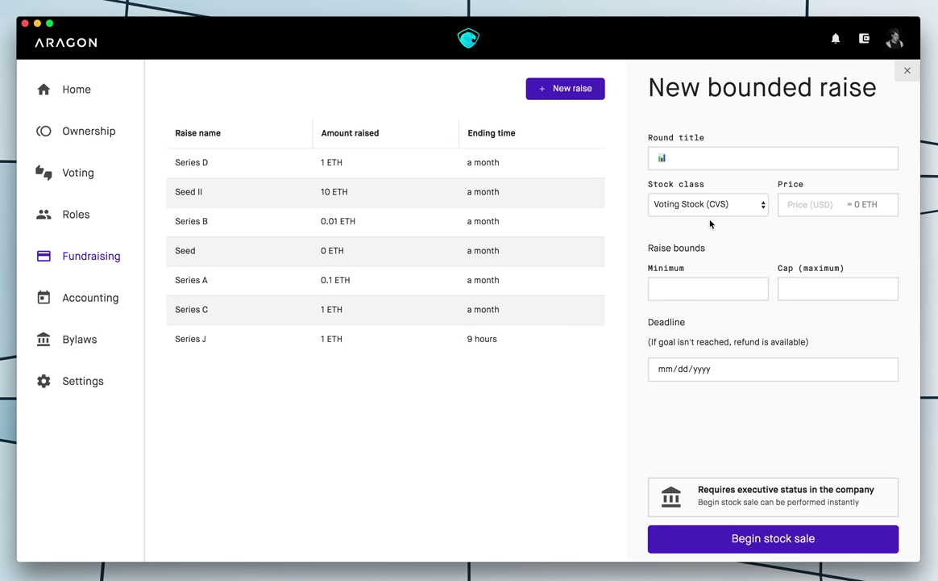
{"action": "left_click", "coordinate": [795, 203]}
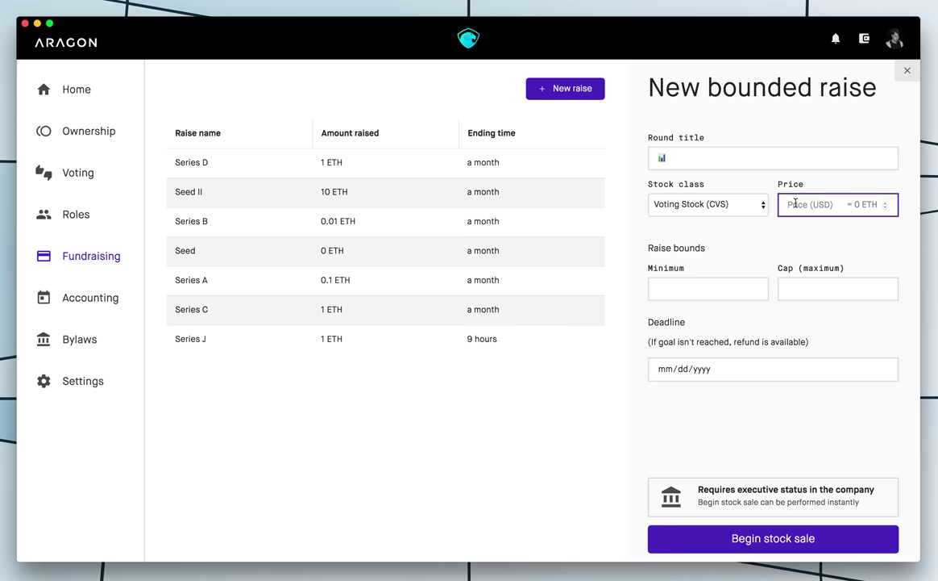
{"action": "type", "text": "1"}
{"action": "key", "text": "BackSpace"}
{"action": "type", "text": "1"}
Set the raise bounds to a minimum of 1 and a cap of 100.
{"action": "left_click", "coordinate": [733, 286]}
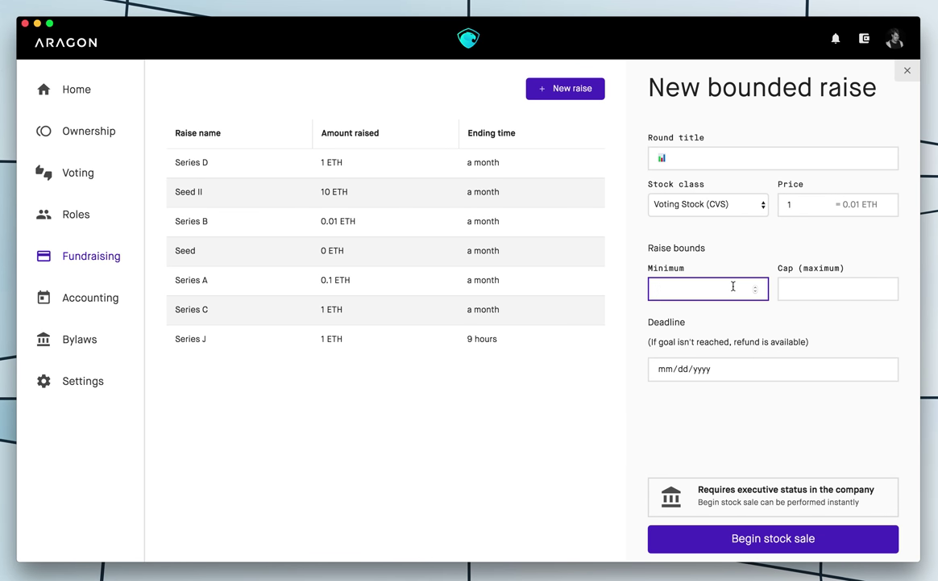
{"action": "type", "text": "10"}
{"action": "key", "text": "BackSpace"}
{"action": "left_click", "coordinate": [788, 287]}
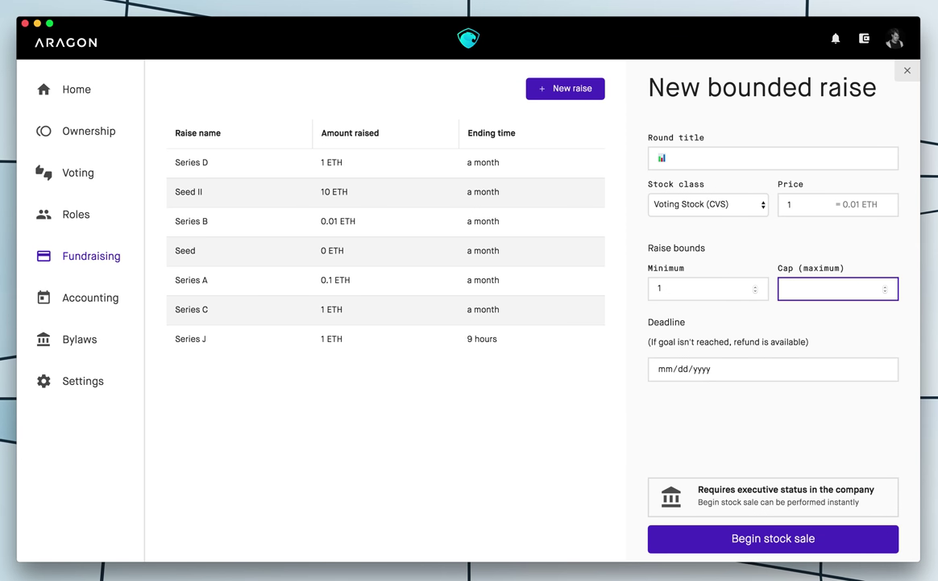
{"action": "type", "text": "1000"}
{"action": "key", "text": "BackSpace"}
Set the raise deadline to 05/12/2017 using the calendar.
{"action": "left_click", "coordinate": [883, 369]}
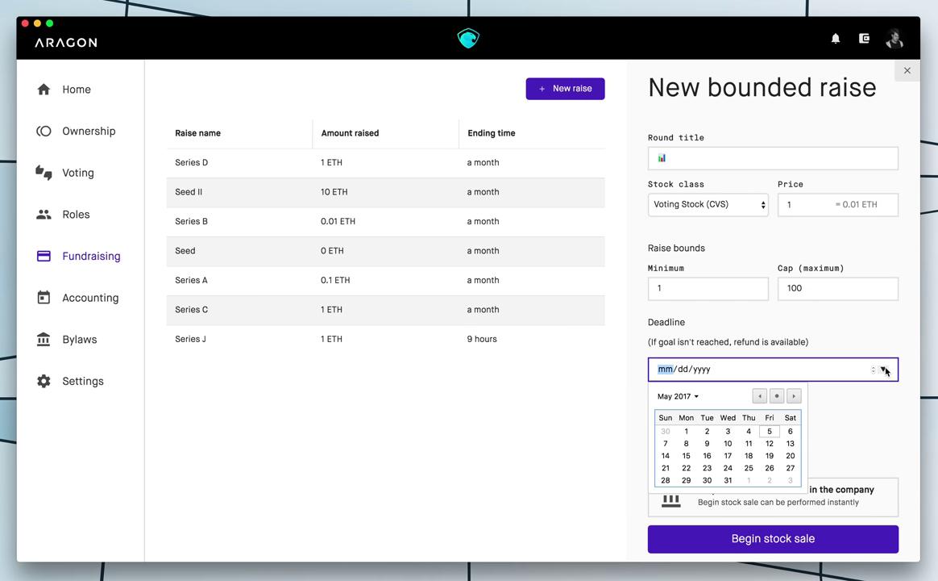
{"action": "left_click", "coordinate": [770, 443]}
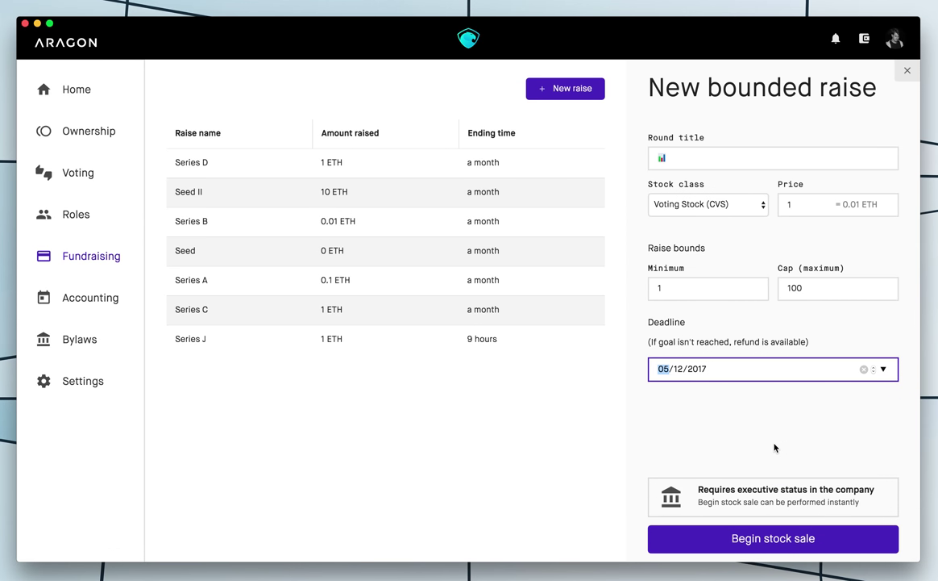
{"action": "left_click", "coordinate": [757, 427]}
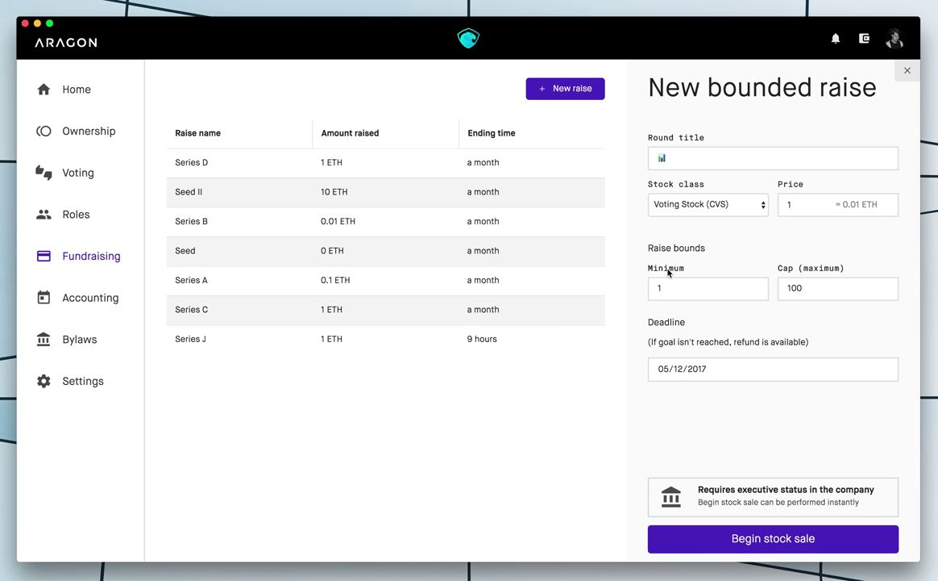
{"action": "left_click", "coordinate": [815, 291]}
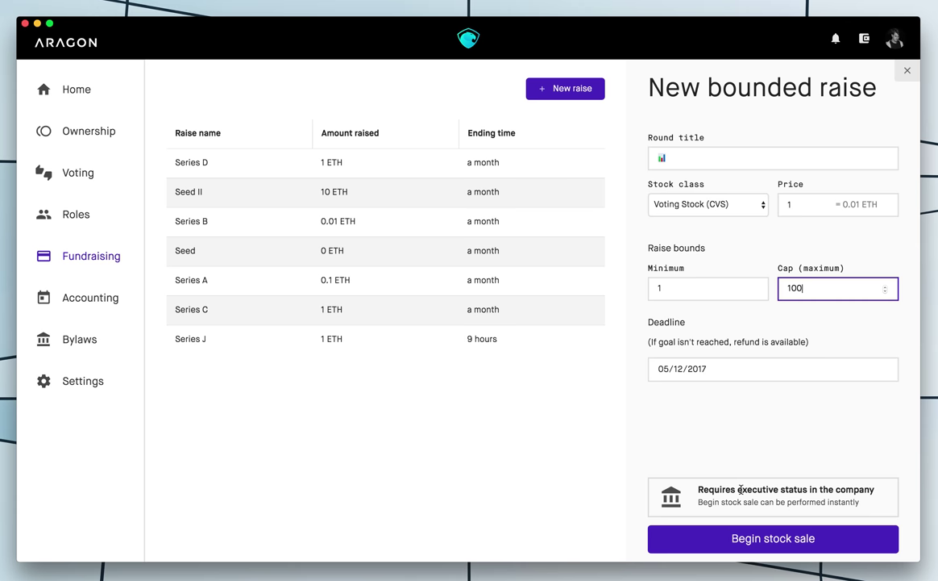
{"action": "left_click_drag", "start_coordinate": [738, 489], "coordinate": [789, 490]}
{"action": "left_click", "coordinate": [798, 492]}
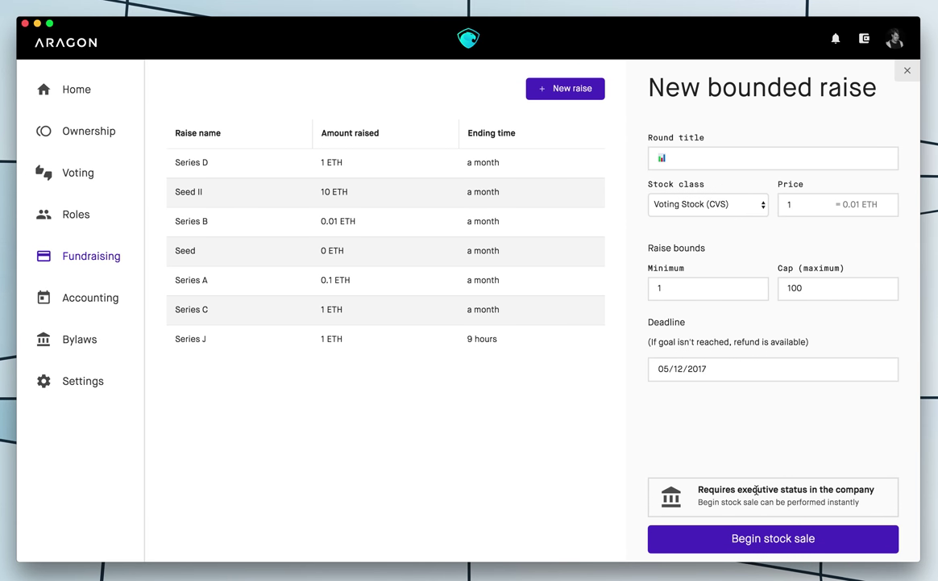
Begin the stock sale and unlock the MetaMask wallet by entering its password.
{"action": "left_click", "coordinate": [776, 540]}
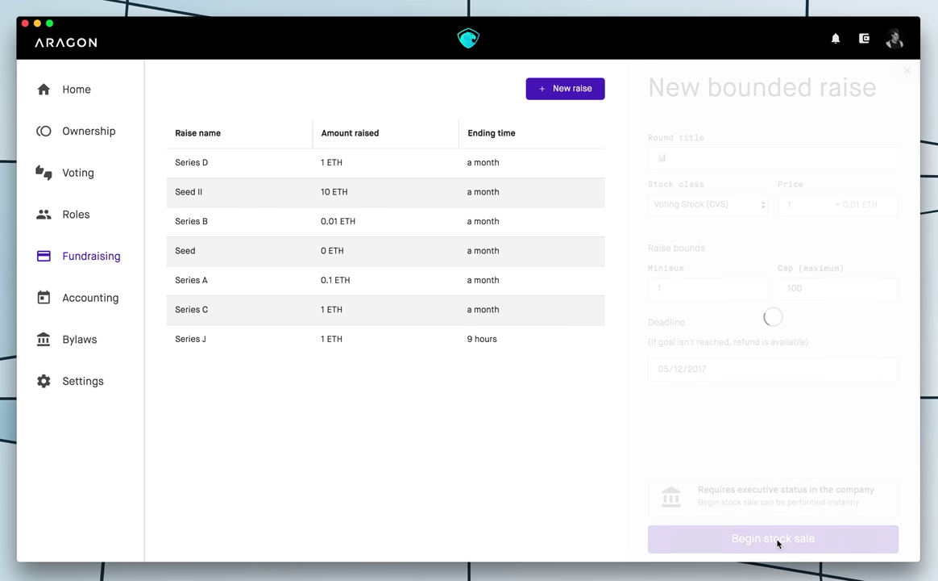
{"action": "left_click", "coordinate": [513, 275]}
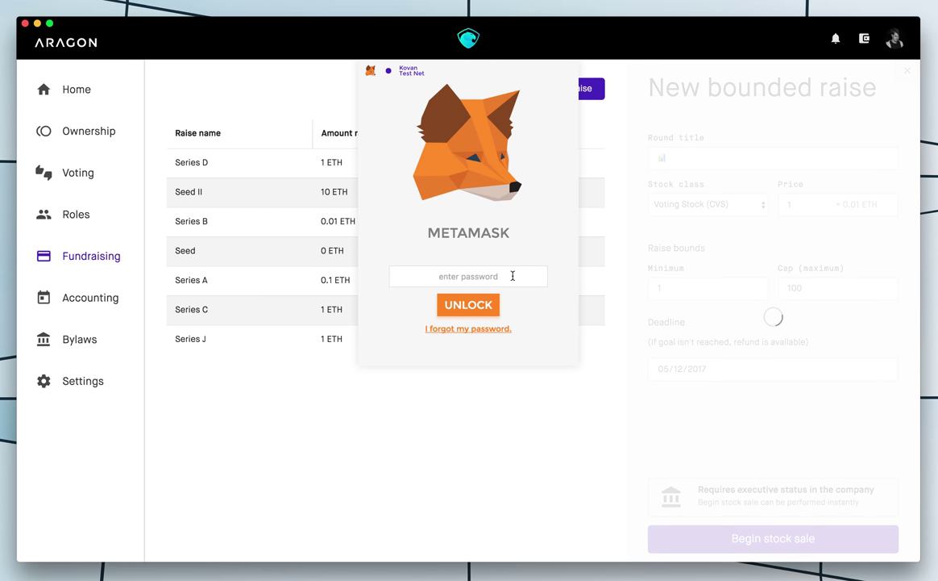
{"action": "type", "text": "••••"}
{"action": "key", "text": "Return"}
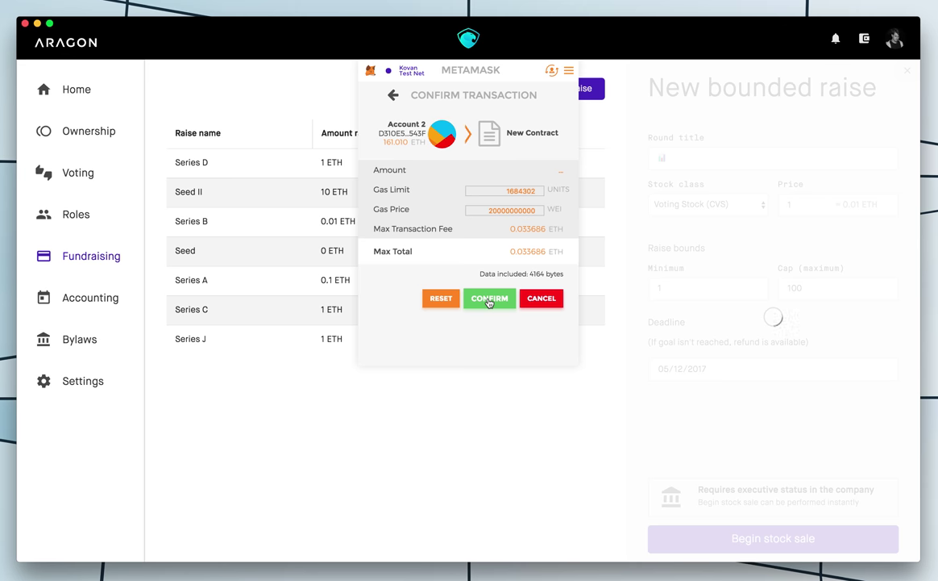
Confirm the contract creation and the follow-up MetaMask transactions for the stock sale.
{"action": "left_click", "coordinate": [489, 299]}
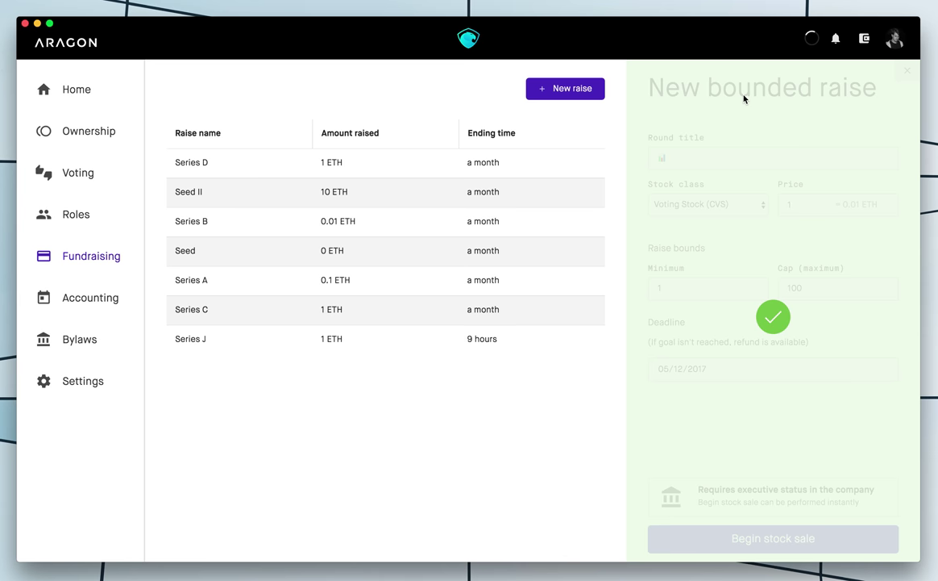
{"action": "mouse_move", "coordinate": [811, 40]}
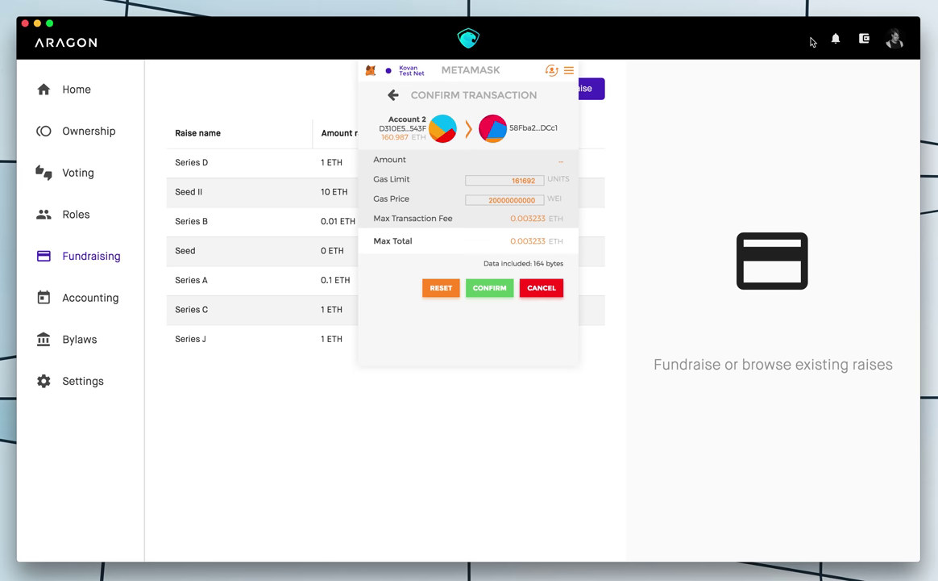
{"action": "left_click", "coordinate": [487, 290]}
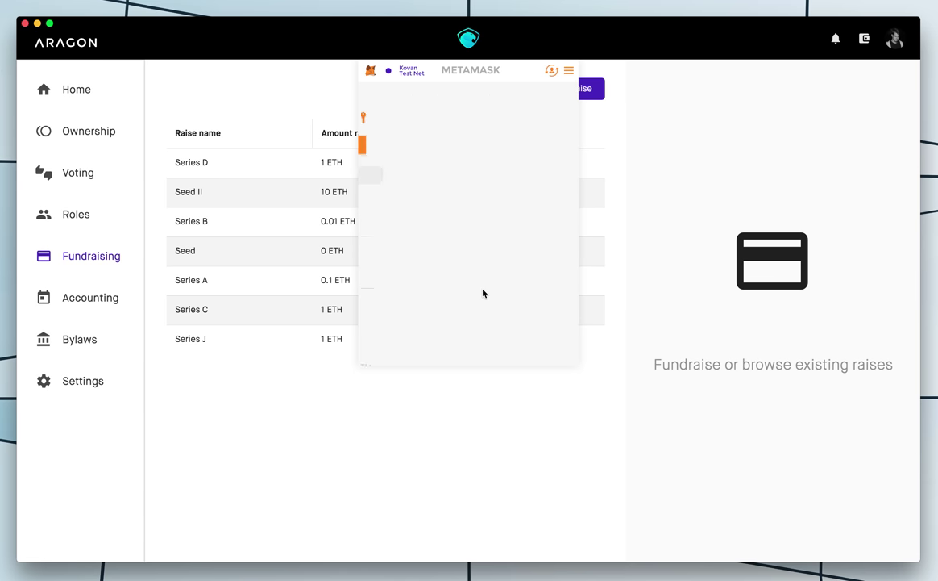
{"action": "left_click", "coordinate": [493, 290]}
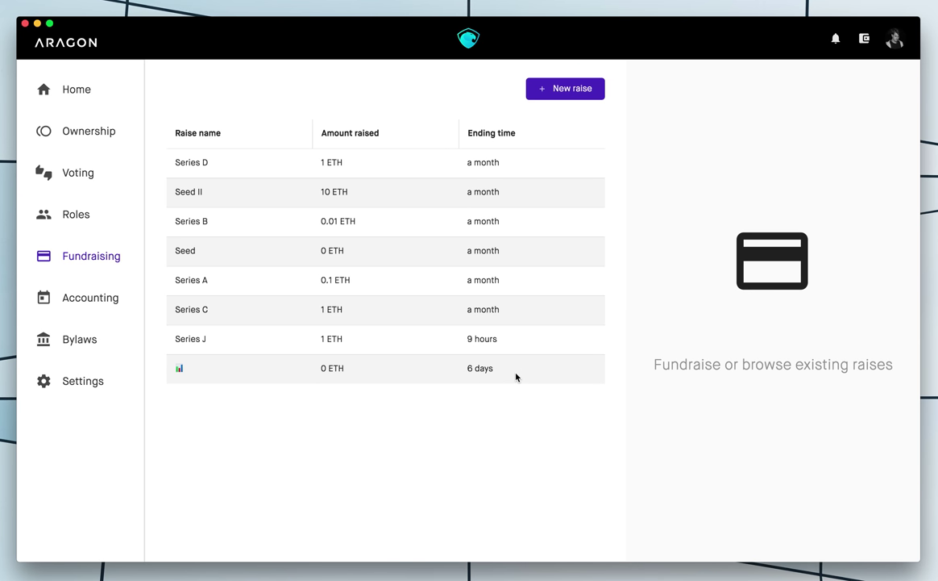
Open the new 📊 raise and examine its token price, available shares, amount raised and ending time.
{"action": "left_click", "coordinate": [385, 368]}
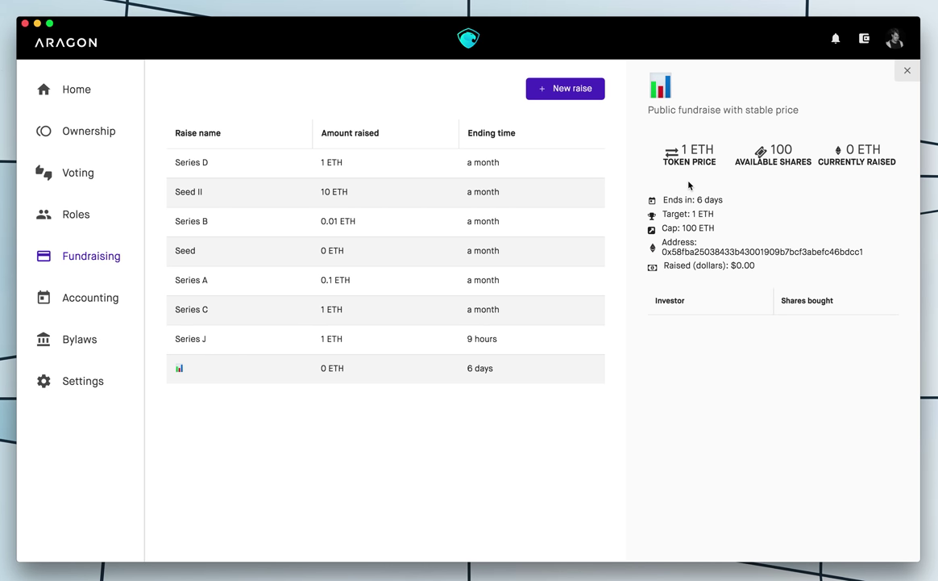
{"action": "left_click_drag", "start_coordinate": [682, 149], "coordinate": [709, 149]}
{"action": "double_click", "coordinate": [782, 150]}
{"action": "left_click_drag", "start_coordinate": [848, 146], "coordinate": [887, 147]}
{"action": "left_click", "coordinate": [843, 152]}
{"action": "left_click_drag", "start_coordinate": [695, 200], "coordinate": [730, 198]}
{"action": "left_click", "coordinate": [724, 215]}
{"action": "left_click_drag", "start_coordinate": [729, 265], "coordinate": [759, 268]}
Copy the raise's Ethereum address from its details.
{"action": "left_click", "coordinate": [754, 248]}
{"action": "double_click", "coordinate": [752, 249]}
{"action": "double_click", "coordinate": [752, 249]}
{"action": "key", "text": "super+c"}
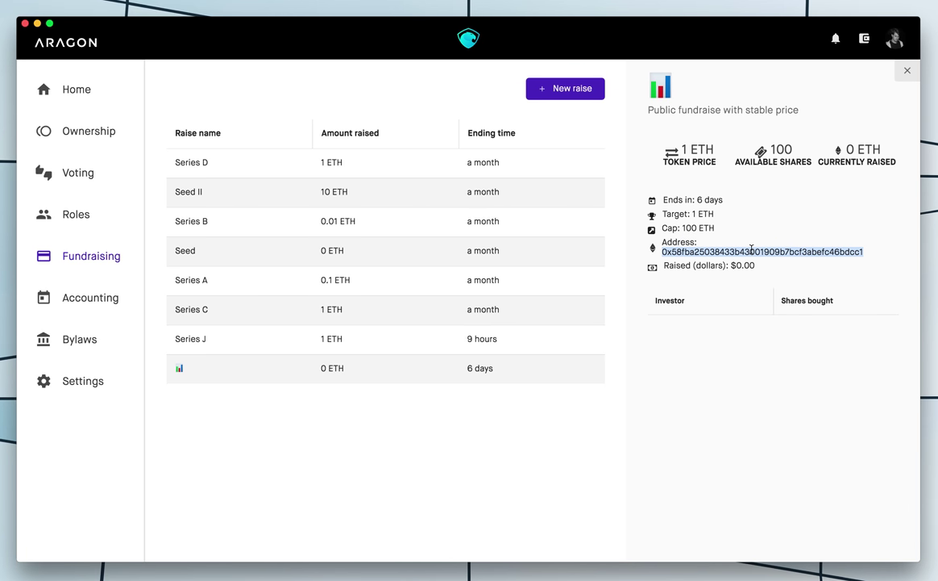
Send 1 ETH from the MetaMask wallet to the copied raise address, confirm the transaction and close the wallet.
{"action": "left_click", "coordinate": [865, 41]}
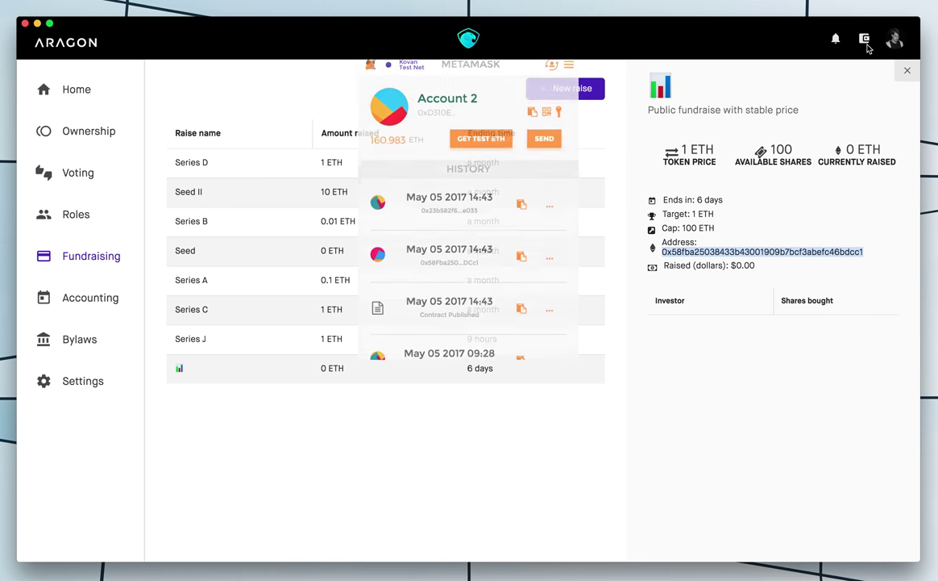
{"action": "left_click", "coordinate": [555, 147]}
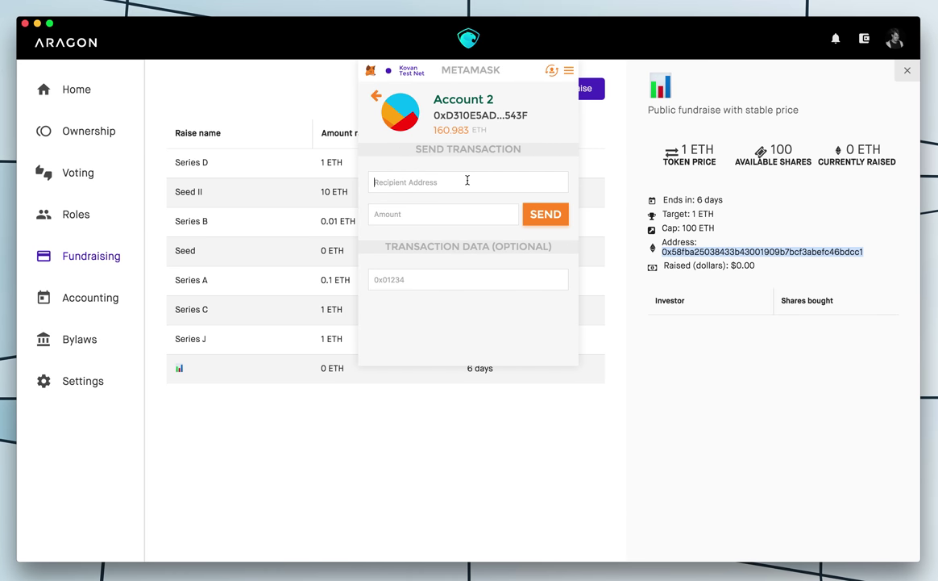
{"action": "key", "text": "super+v"}
{"action": "left_click", "coordinate": [440, 216]}
{"action": "type", "text": "1"}
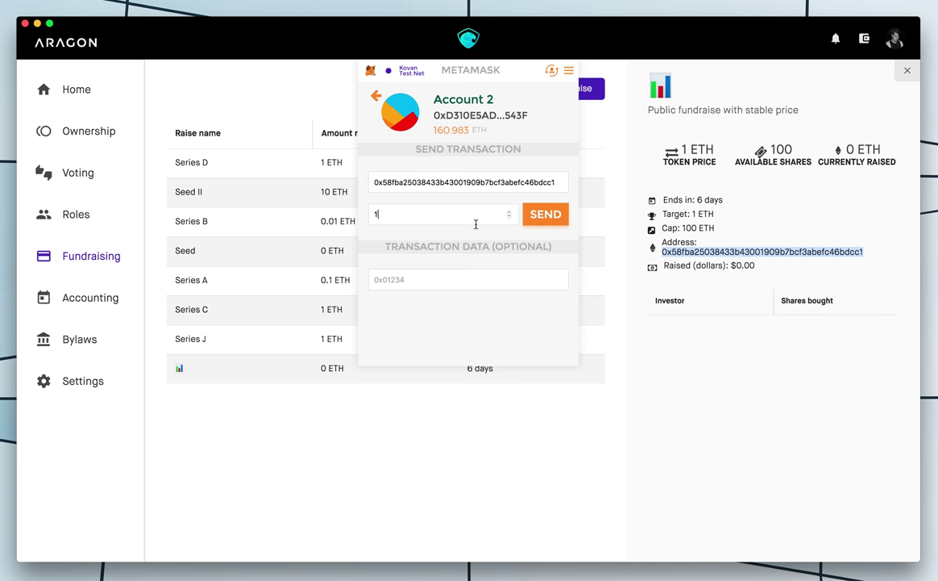
{"action": "left_click", "coordinate": [545, 216]}
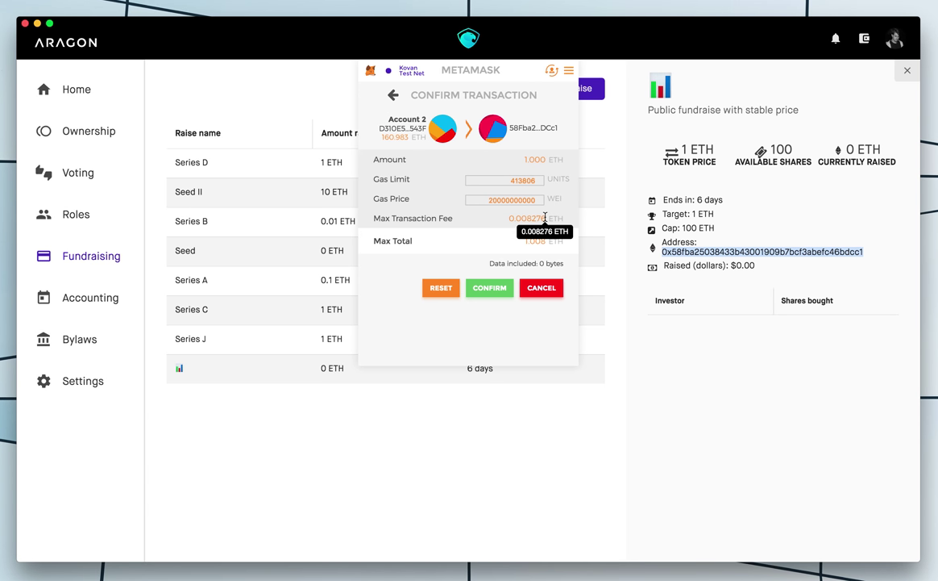
{"action": "left_click", "coordinate": [489, 288]}
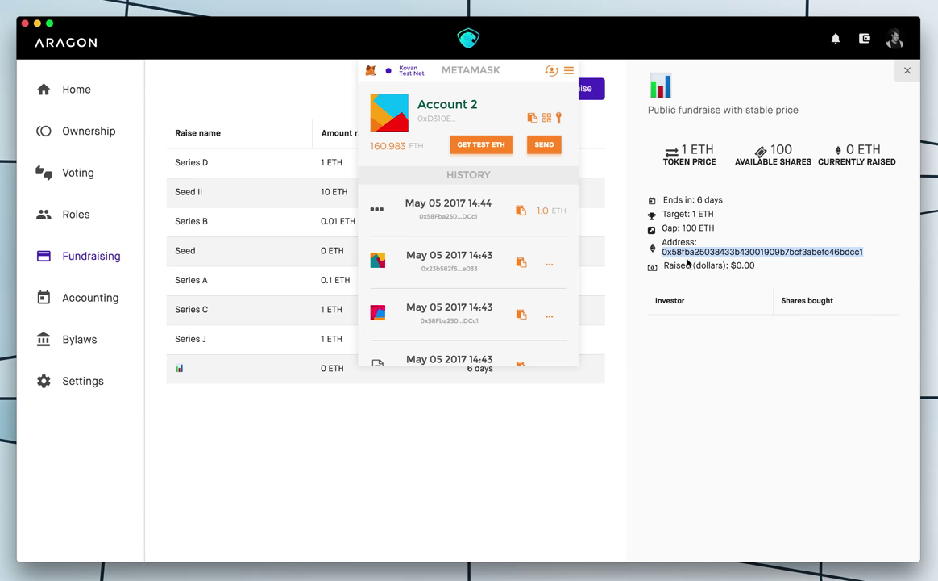
{"action": "left_click", "coordinate": [716, 245]}
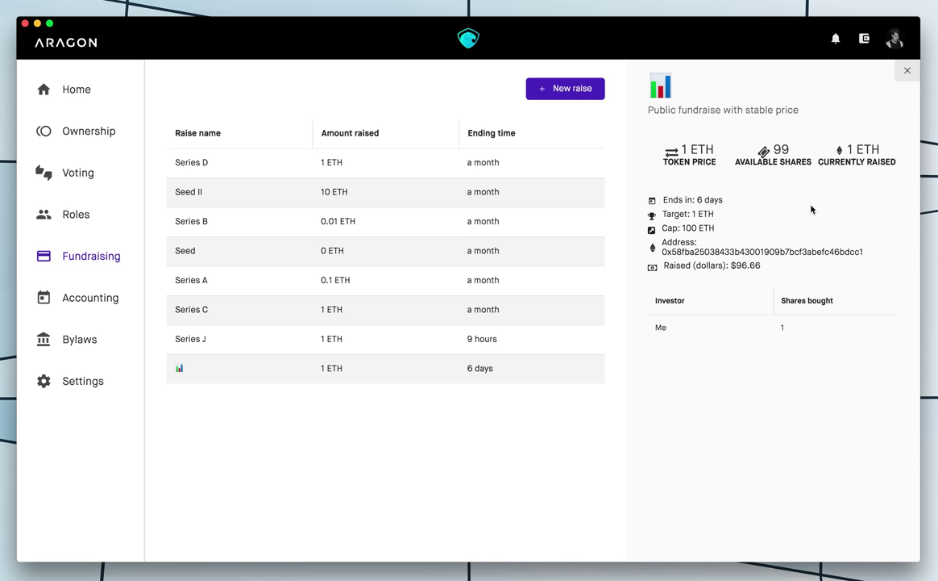
Examine the raise's updated available shares, currently raised amount, address, cap and ending time.
{"action": "double_click", "coordinate": [781, 150]}
{"action": "left_click_drag", "start_coordinate": [846, 150], "coordinate": [884, 151]}
{"action": "left_click", "coordinate": [886, 151]}
{"action": "double_click", "coordinate": [676, 251]}
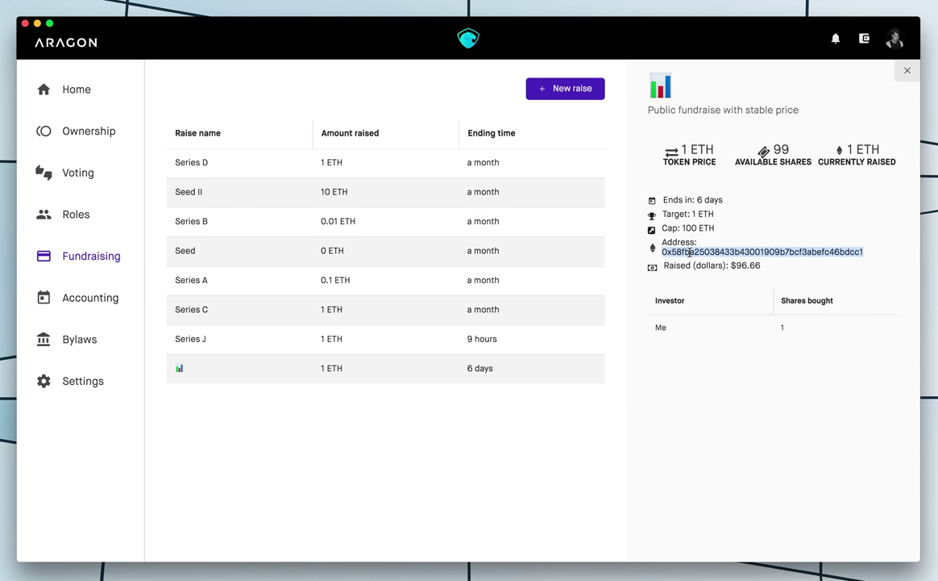
{"action": "left_click", "coordinate": [689, 252]}
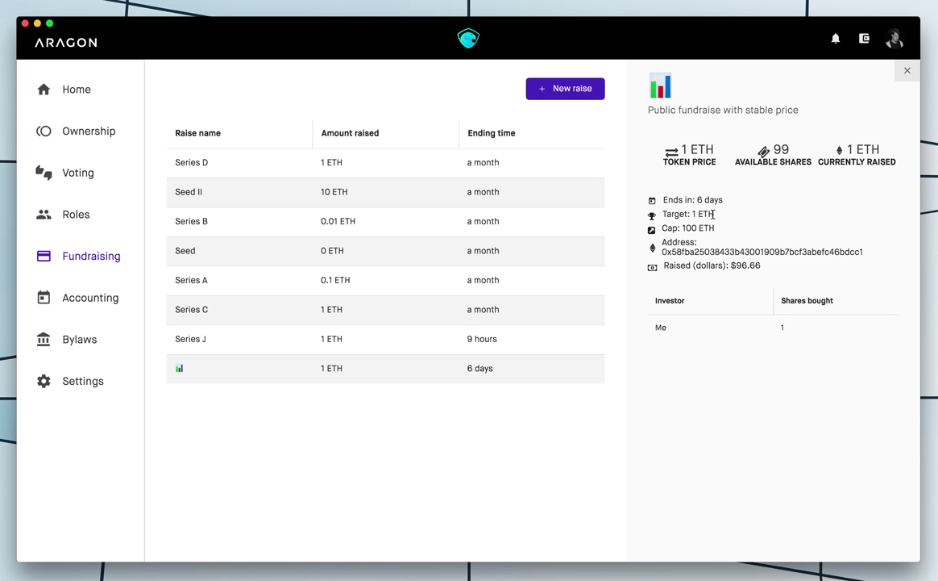
{"action": "double_click", "coordinate": [690, 229]}
{"action": "left_click_drag", "start_coordinate": [663, 199], "coordinate": [730, 199]}
{"action": "left_click", "coordinate": [731, 200]}
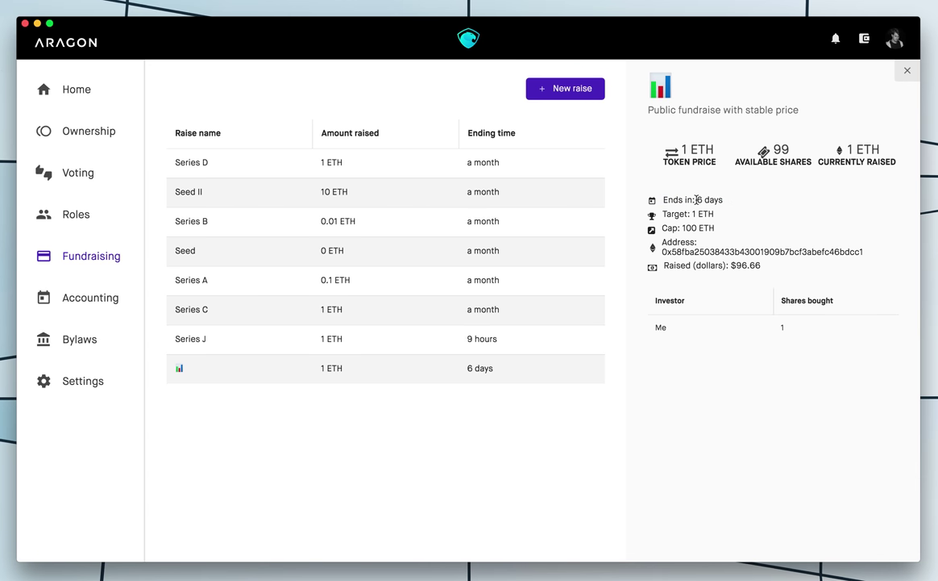